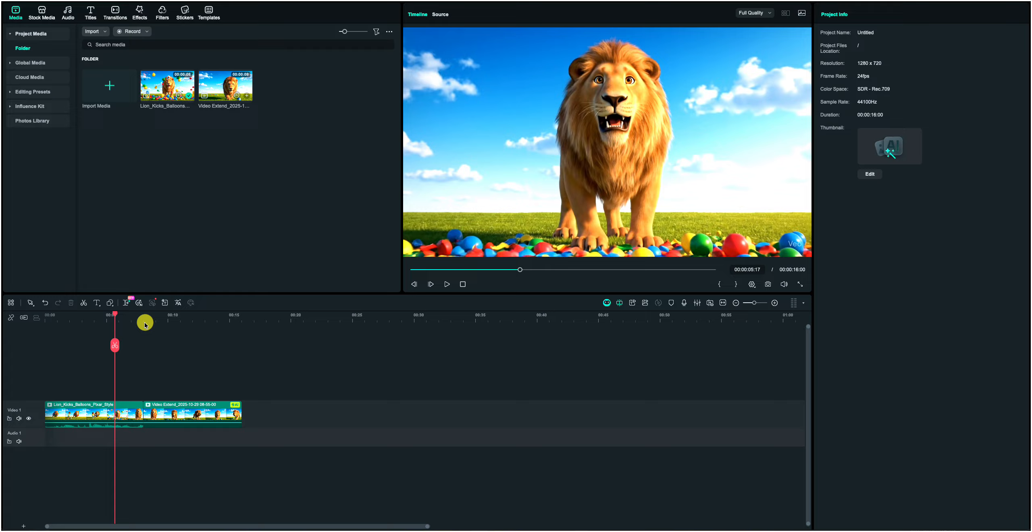
- Play the timeline from about 00:00:07:04 to review the transition from the lion clip into its extended clip
{"action": "left_click", "coordinate": [133, 321]}
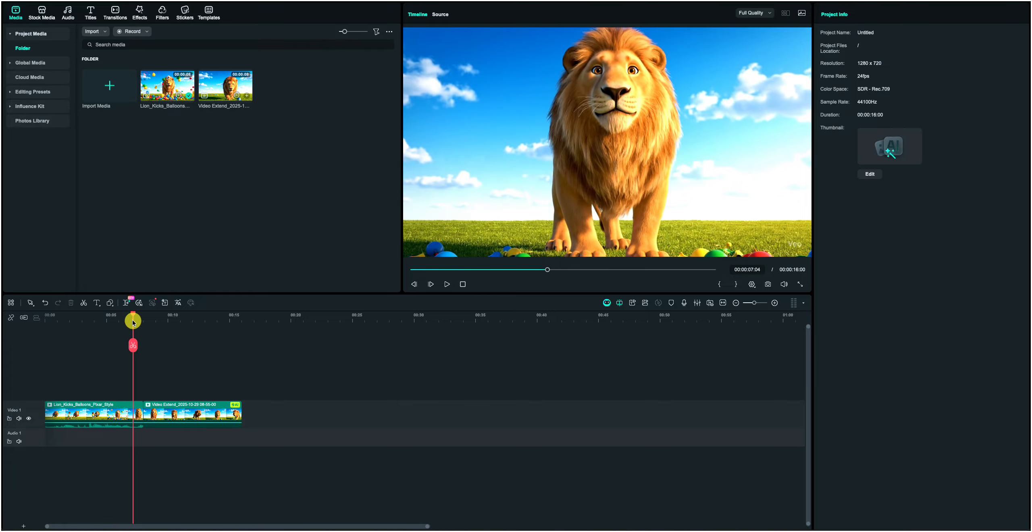
{"action": "key", "text": "space"}
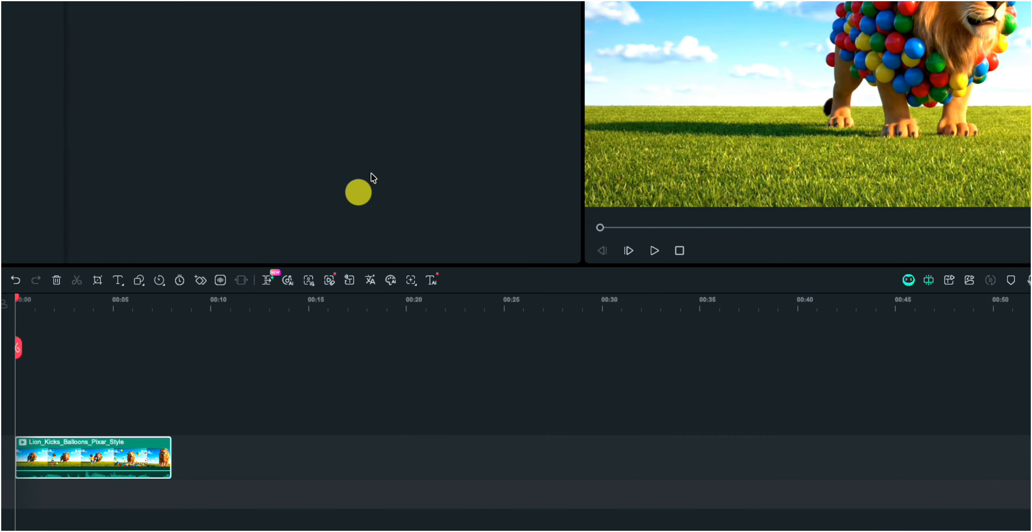
- Draw a closed path around the lion in the preview with the Pen Tool
{"action": "left_click", "coordinate": [123, 303]}
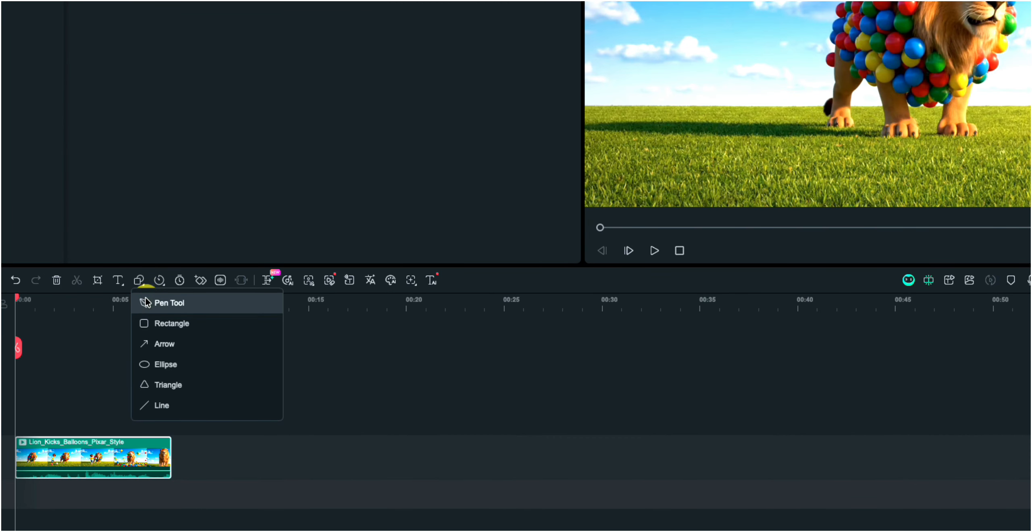
{"action": "left_click", "coordinate": [169, 303]}
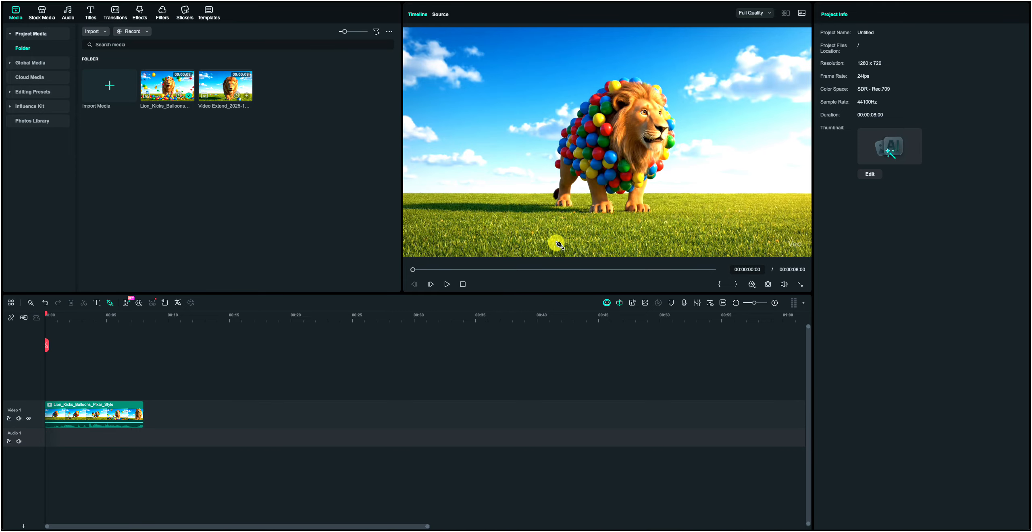
{"action": "left_click_drag", "start_coordinate": [635, 77], "coordinate": [601, 76]}
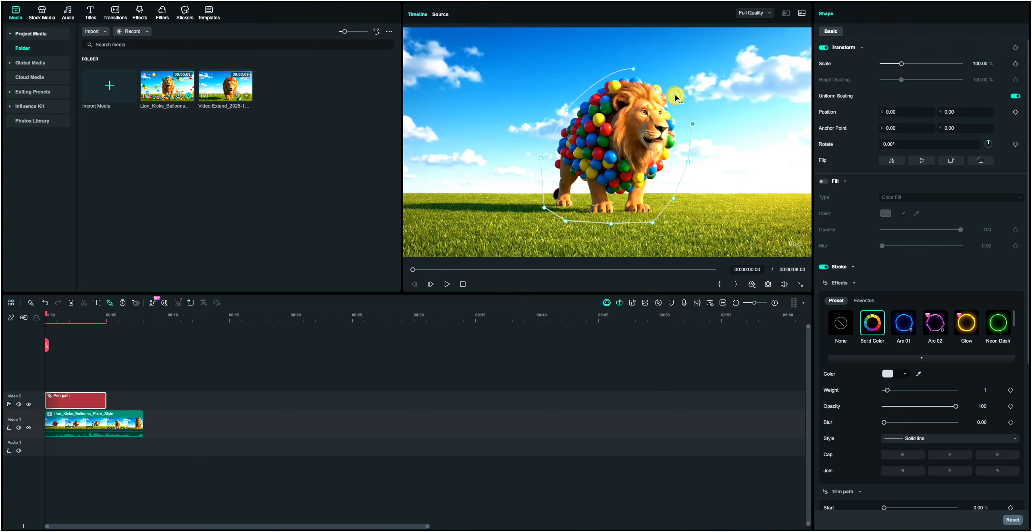
- Play the video with the pen path overlaid, and return the playhead to 00:00:00:09
{"action": "key", "text": "space"}
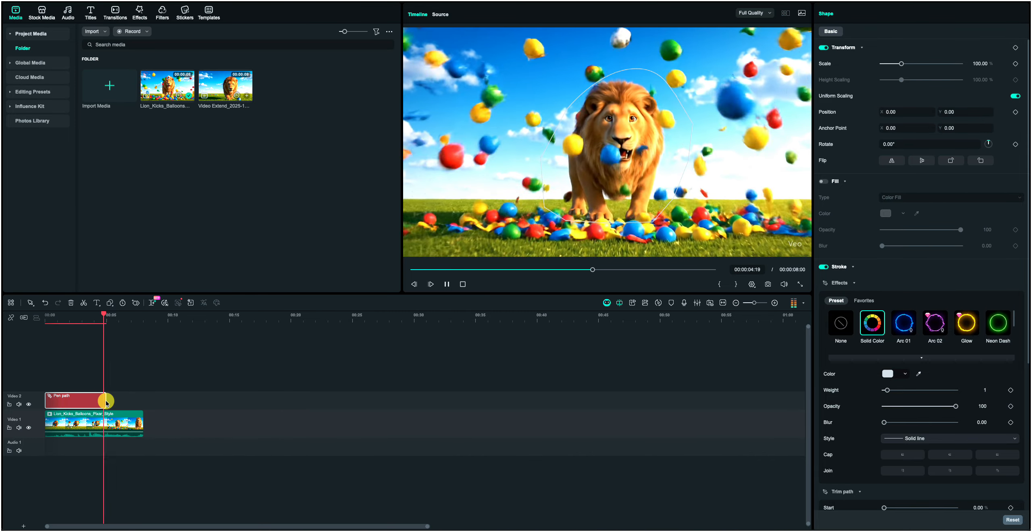
{"action": "key", "text": "space"}
{"action": "left_click", "coordinate": [65, 319]}
{"action": "left_click_drag", "start_coordinate": [66, 345], "coordinate": [50, 343]}
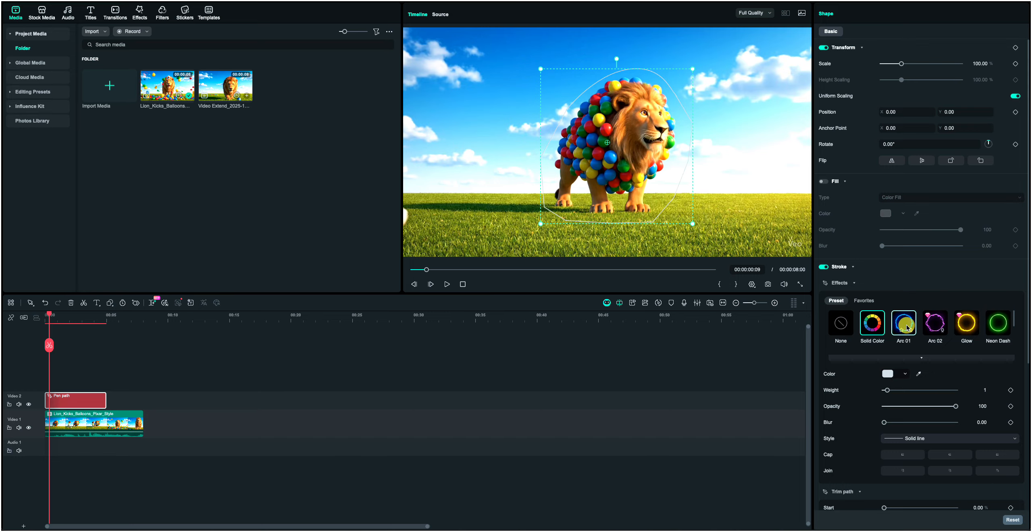
- Compare the Glow and Neon Dash stroke effects on the pen path, and keep Glow
{"action": "left_click", "coordinate": [965, 325]}
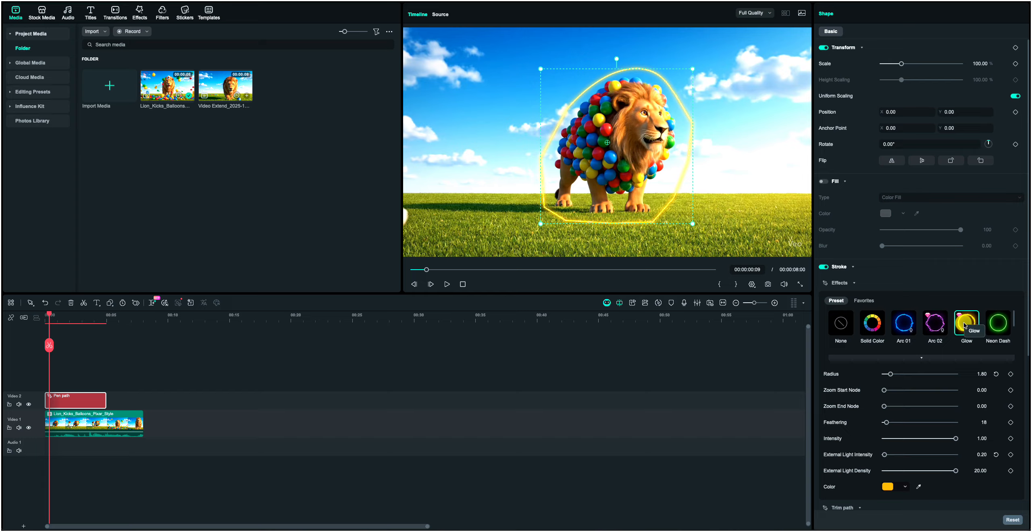
{"action": "left_click", "coordinate": [992, 325]}
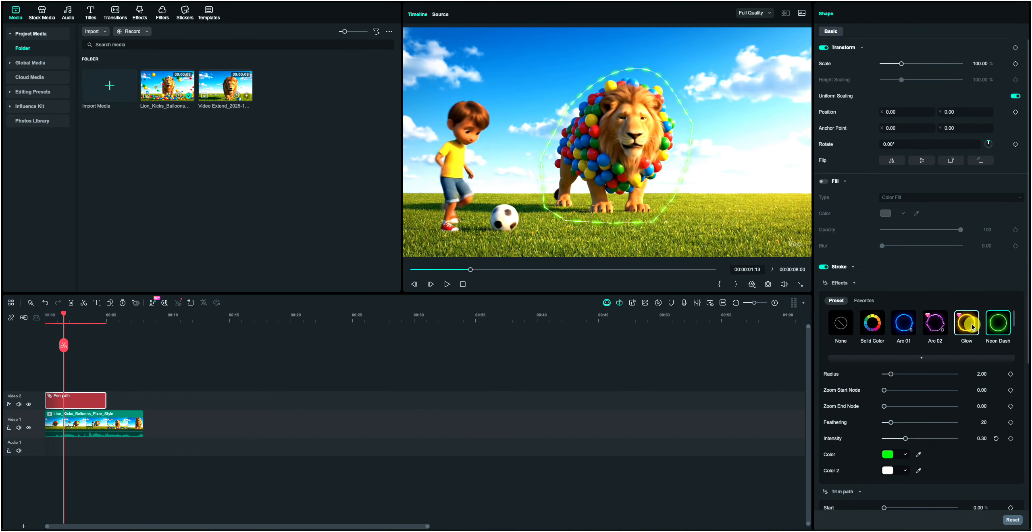
{"action": "left_click", "coordinate": [966, 328]}
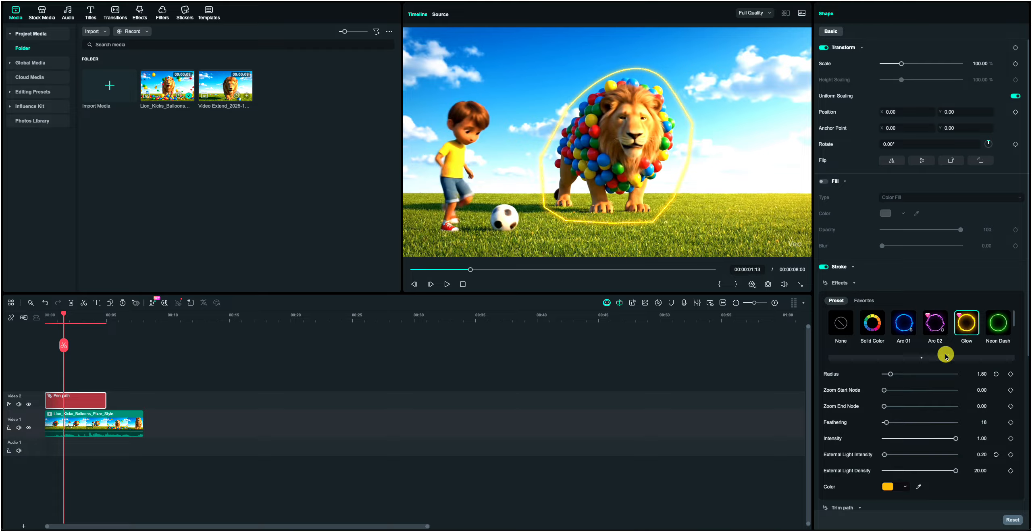
- Try higher radius and external light intensity values on the glow, and reset them to 2.00 and 0.00
{"action": "left_click_drag", "start_coordinate": [898, 377], "coordinate": [884, 424]}
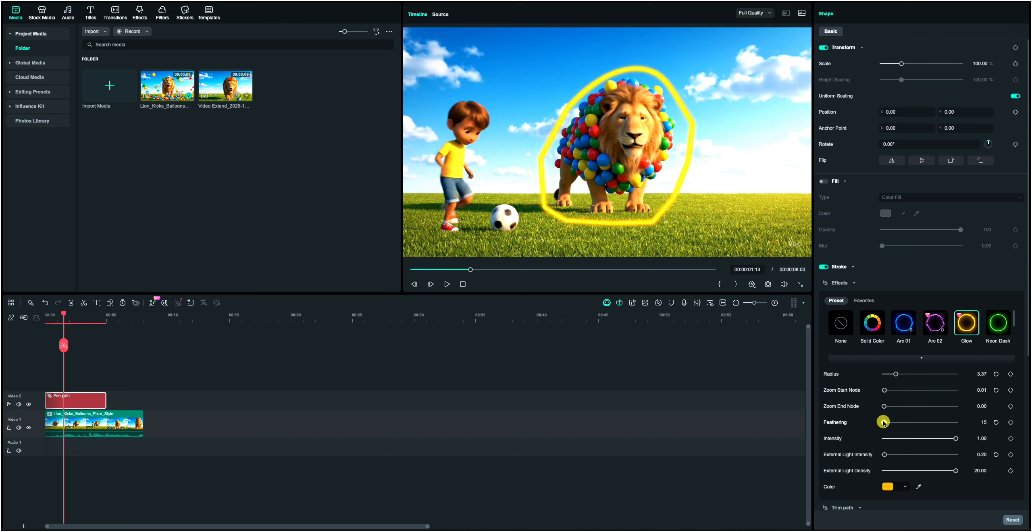
{"action": "left_click", "coordinate": [997, 374]}
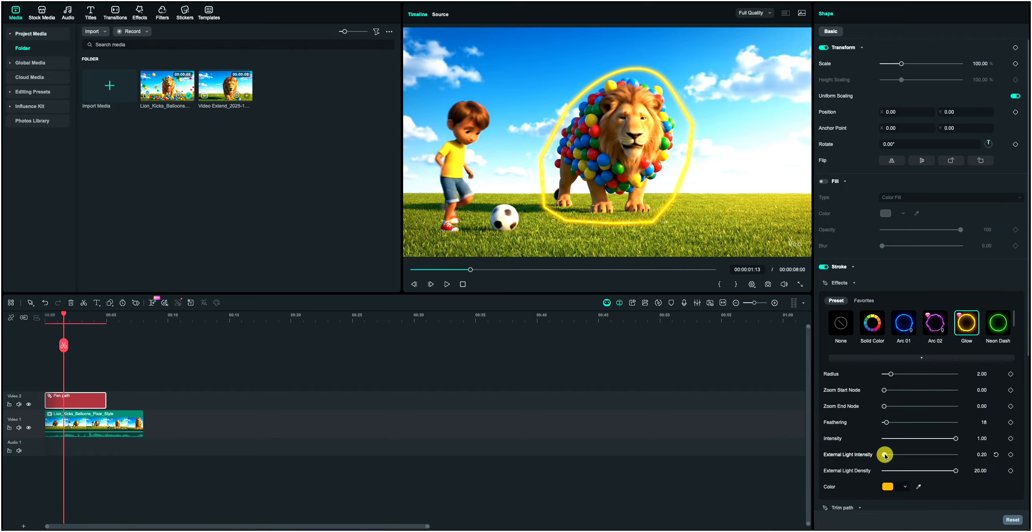
{"action": "left_click_drag", "start_coordinate": [886, 456], "coordinate": [914, 458]}
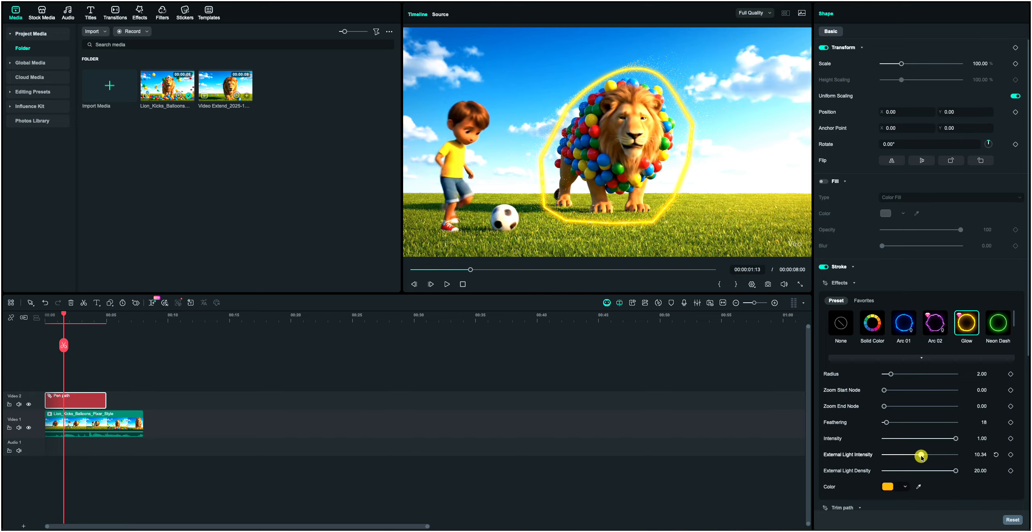
{"action": "key", "text": "space"}
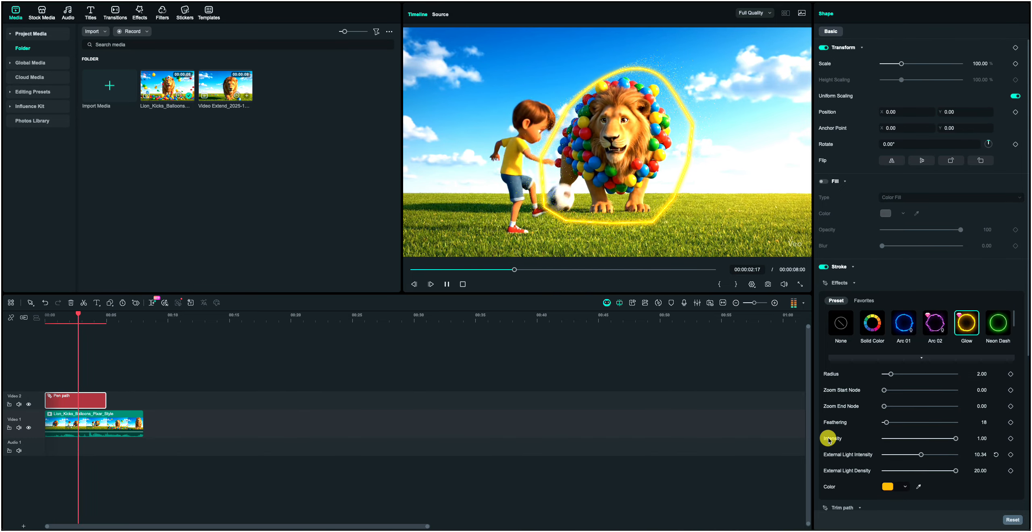
{"action": "key", "text": "space"}
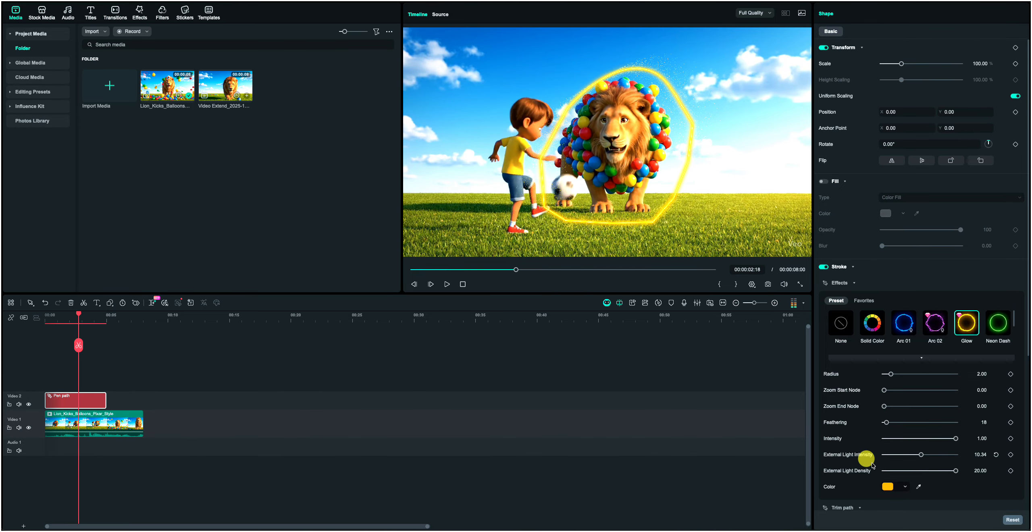
{"action": "left_click", "coordinate": [996, 455]}
- Change the glow stroke's color to magenta
{"action": "scroll", "coordinate": [947, 457], "scroll_direction": "down", "scroll_amount": 5}
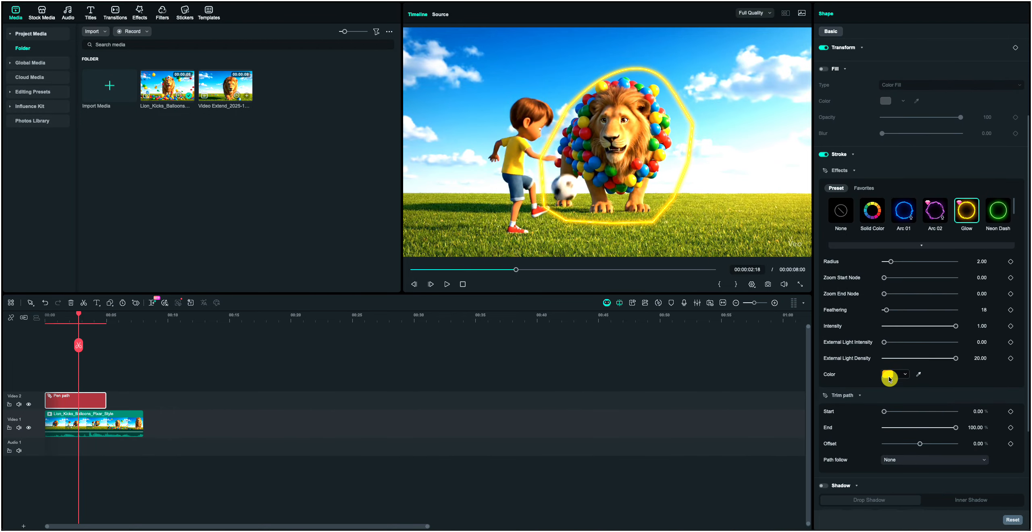
{"action": "left_click", "coordinate": [890, 378]}
{"action": "left_click", "coordinate": [903, 395]}
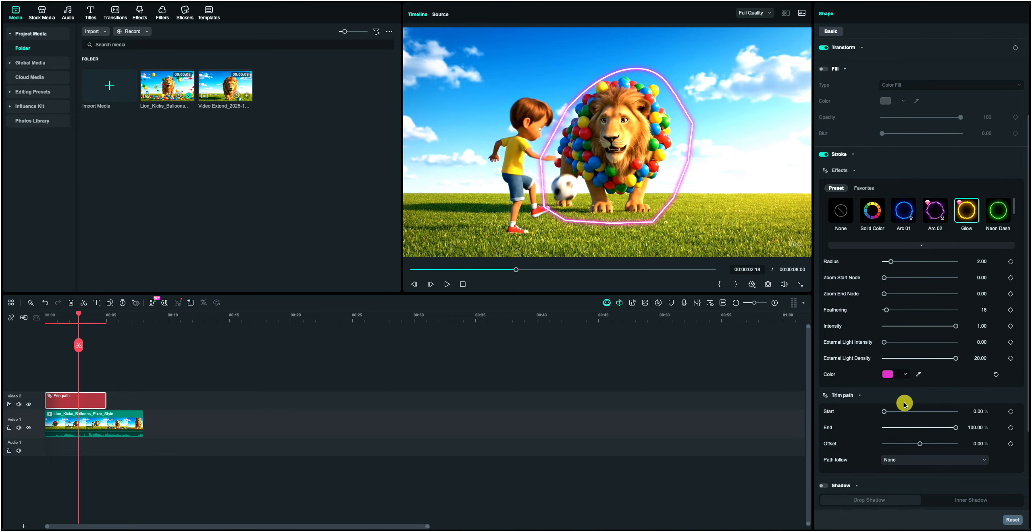
- Try trimming the start of the path to 31%, and return it to 0%
{"action": "scroll", "coordinate": [914, 408], "scroll_direction": "down", "scroll_amount": 1}
{"action": "scroll", "coordinate": [913, 407], "scroll_direction": "down", "scroll_amount": 1}
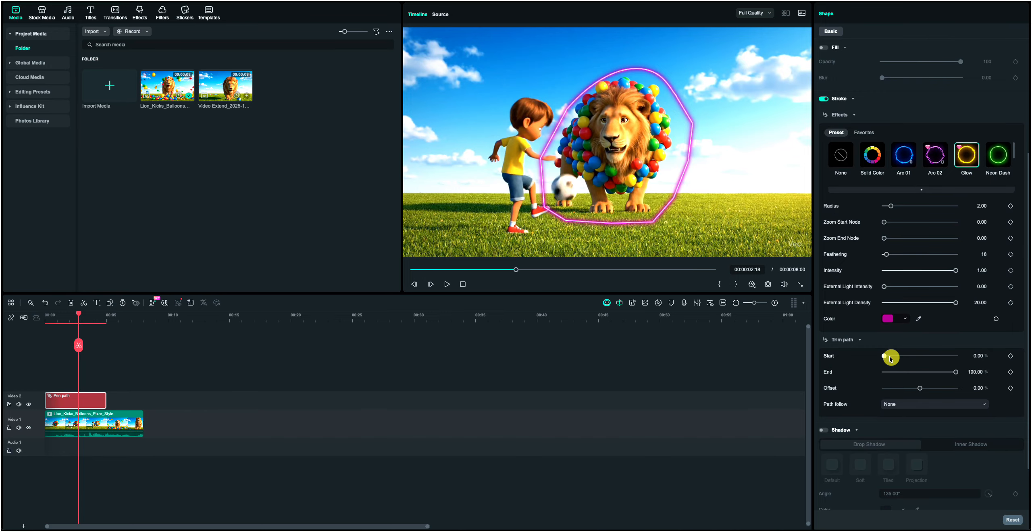
{"action": "left_click", "coordinate": [891, 357]}
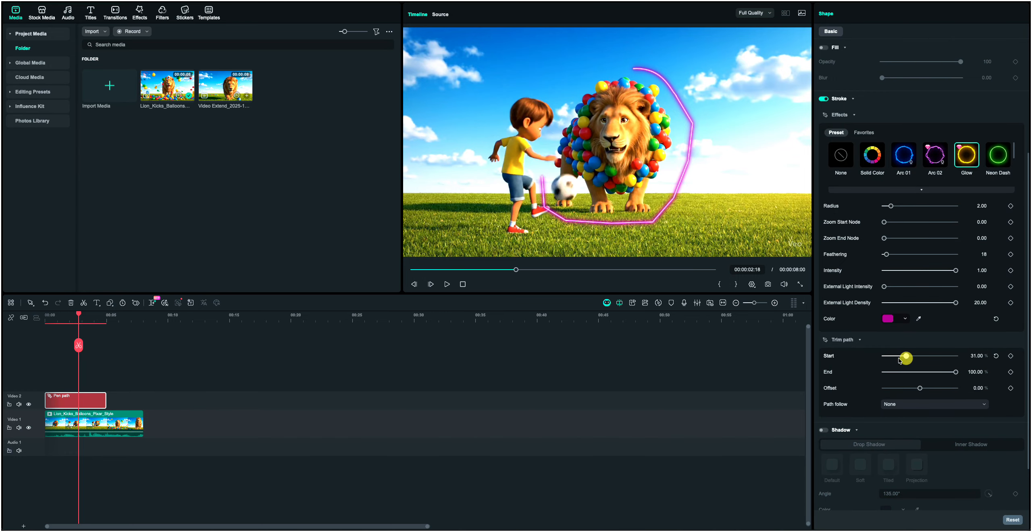
{"action": "left_click_drag", "start_coordinate": [899, 359], "coordinate": [881, 360]}
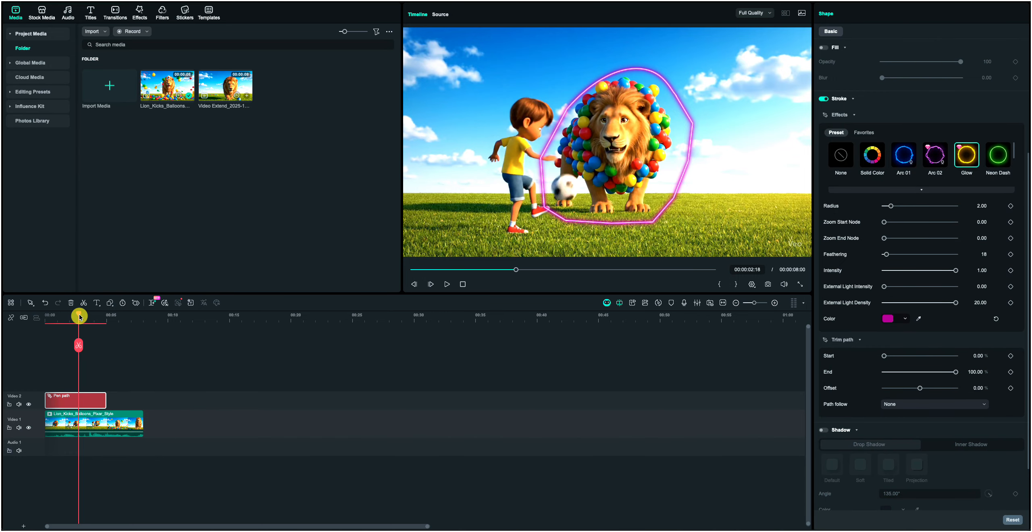
- Keyframe the trim path Start from 100% at the beginning of the timeline to 0% at 00:00:04:20
{"action": "left_click_drag", "start_coordinate": [80, 318], "coordinate": [43, 332]}
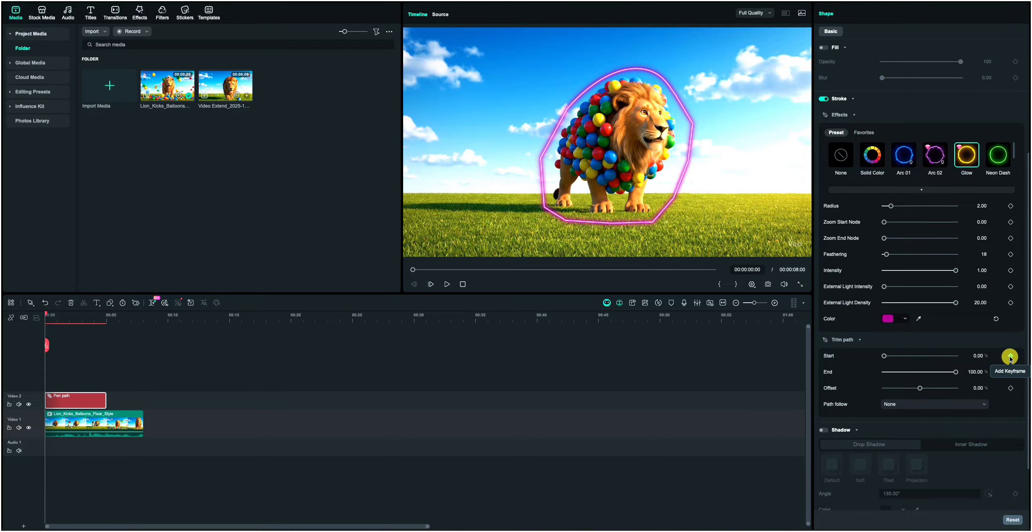
{"action": "left_click_drag", "start_coordinate": [931, 361], "coordinate": [979, 365]}
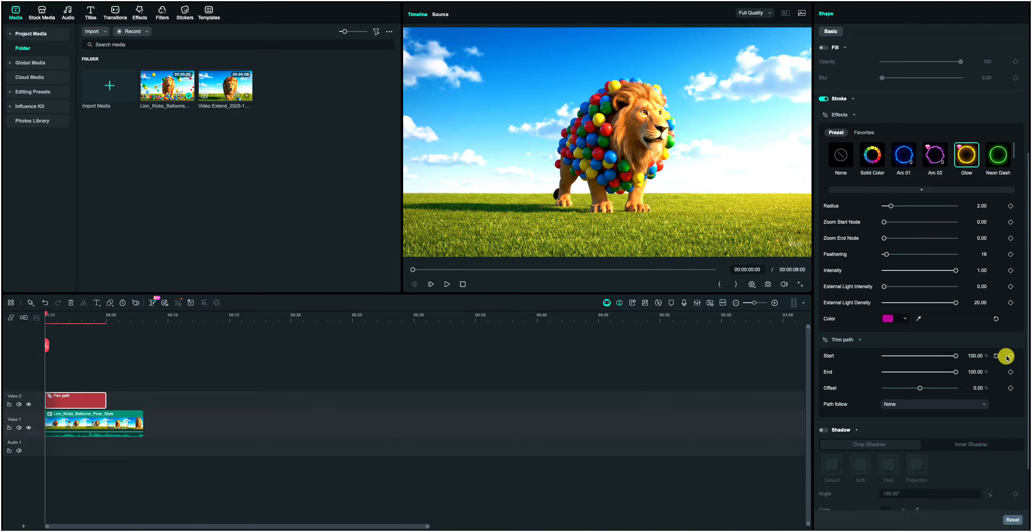
{"action": "left_click_drag", "start_coordinate": [46, 317], "coordinate": [104, 350]}
{"action": "left_click_drag", "start_coordinate": [952, 358], "coordinate": [827, 360]}
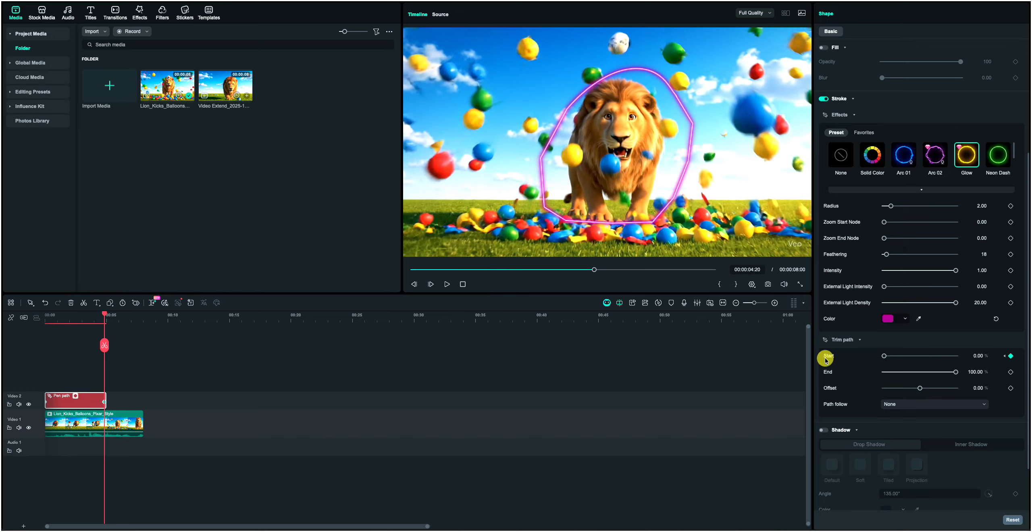
- Play the trim path animation from the beginning of the timeline to check how the outline draws itself
{"action": "left_click_drag", "start_coordinate": [99, 316], "coordinate": [45, 318]}
{"action": "left_click", "coordinate": [448, 285]}
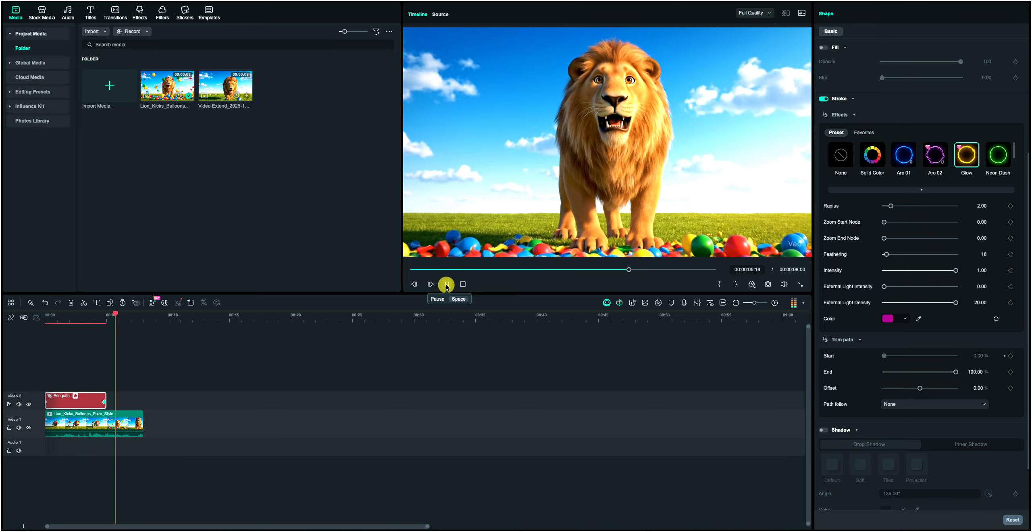
{"action": "left_click", "coordinate": [447, 285]}
- Increase the trim path Offset with the playhead at 00:00:02:02
{"action": "left_click", "coordinate": [69, 318]}
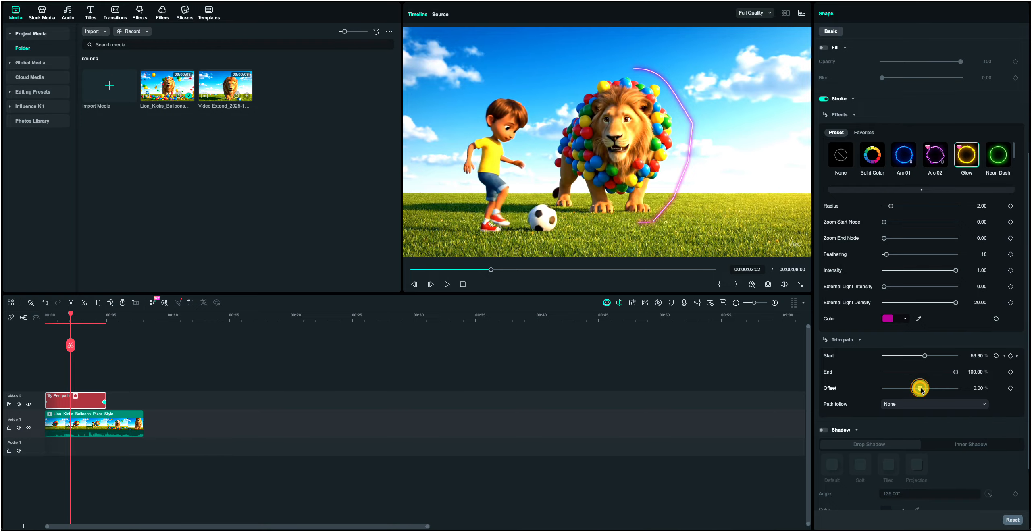
{"action": "left_click_drag", "start_coordinate": [922, 389], "coordinate": [940, 389]}
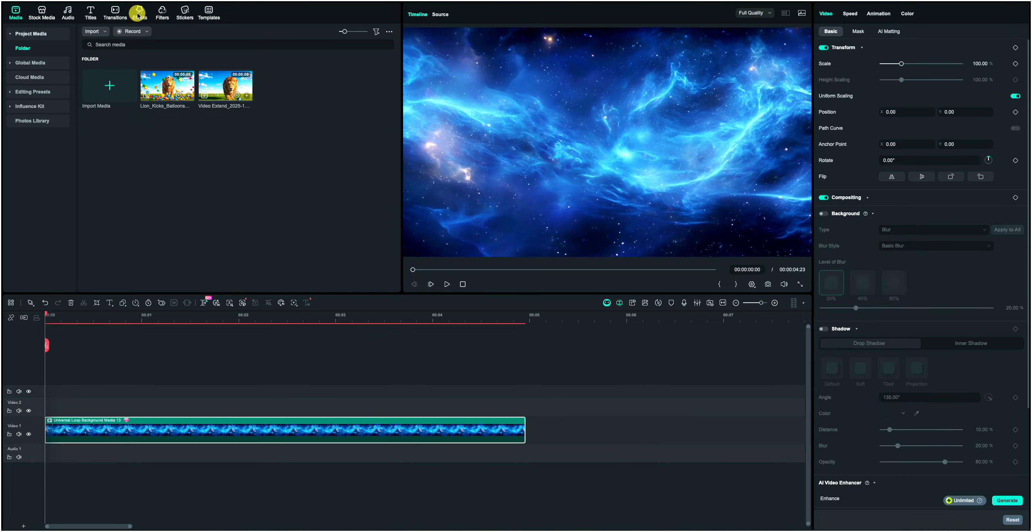
- Open Animated Charts from the Exclusive video effects
{"action": "left_click", "coordinate": [139, 12]}
{"action": "left_click", "coordinate": [28, 93]}
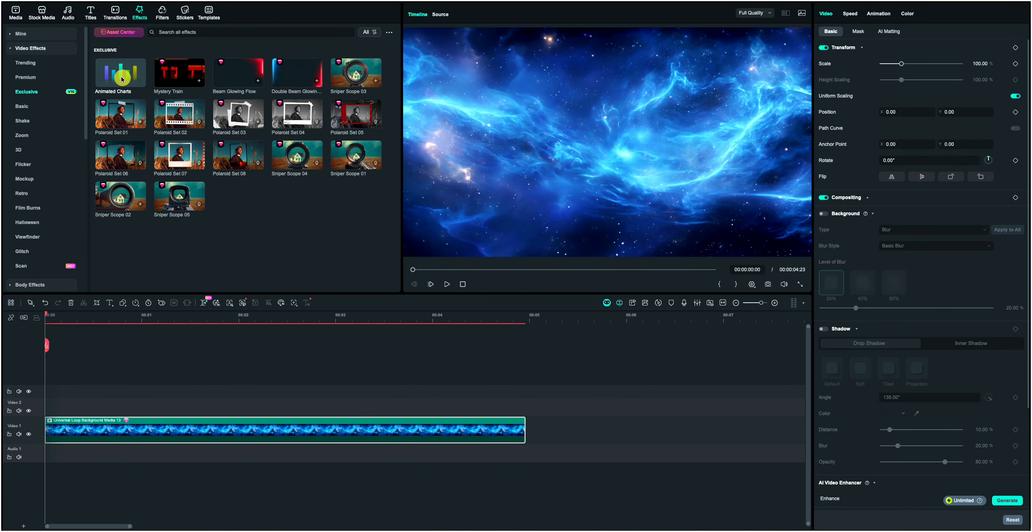
{"action": "left_click", "coordinate": [121, 78]}
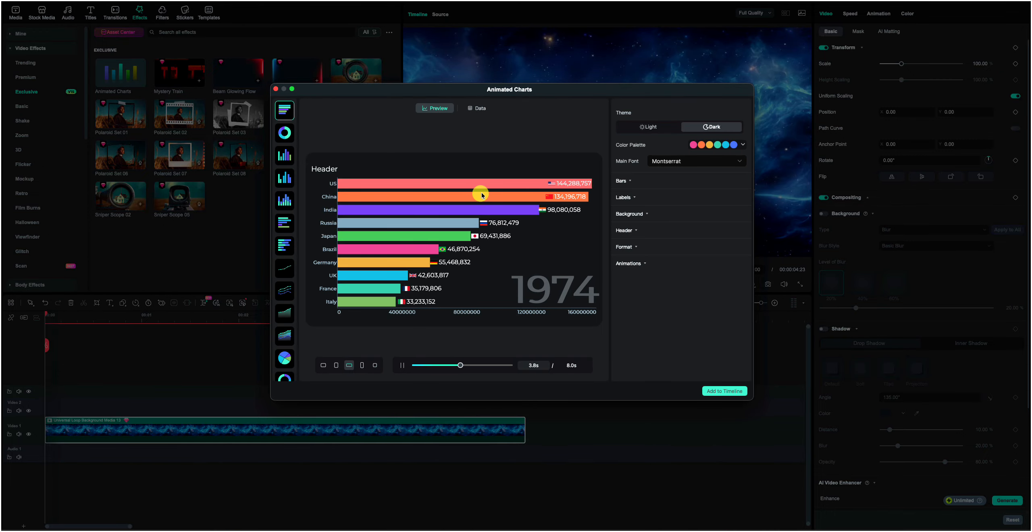
- Preview the available animated chart types, from Donut Chart Race through the column, bar, line, pie and donut charts
{"action": "left_click", "coordinate": [285, 132]}
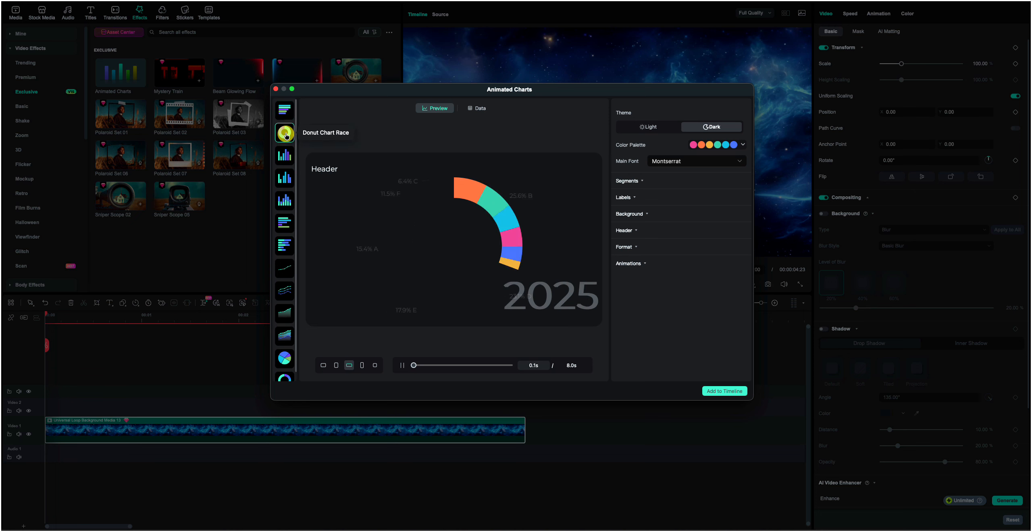
{"action": "left_click", "coordinate": [284, 157]}
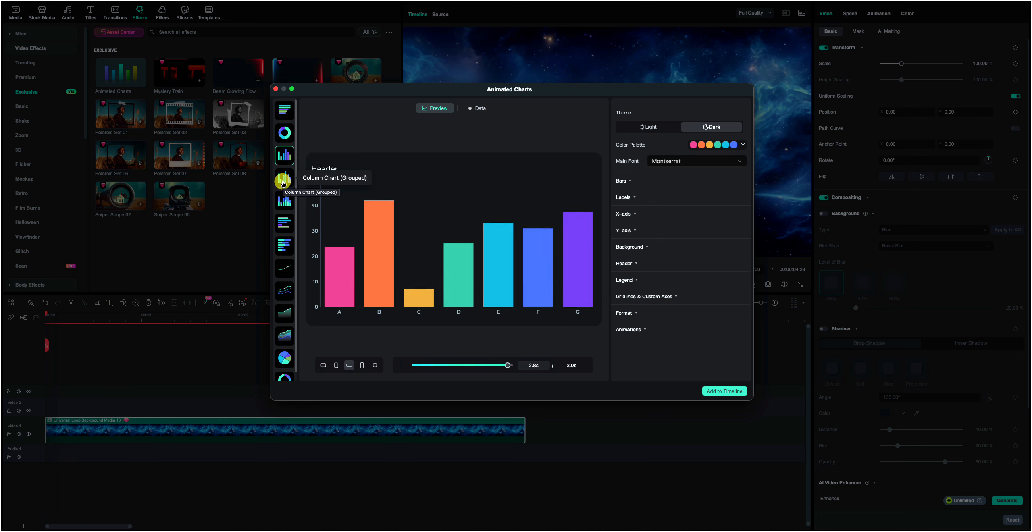
{"action": "left_click", "coordinate": [284, 183]}
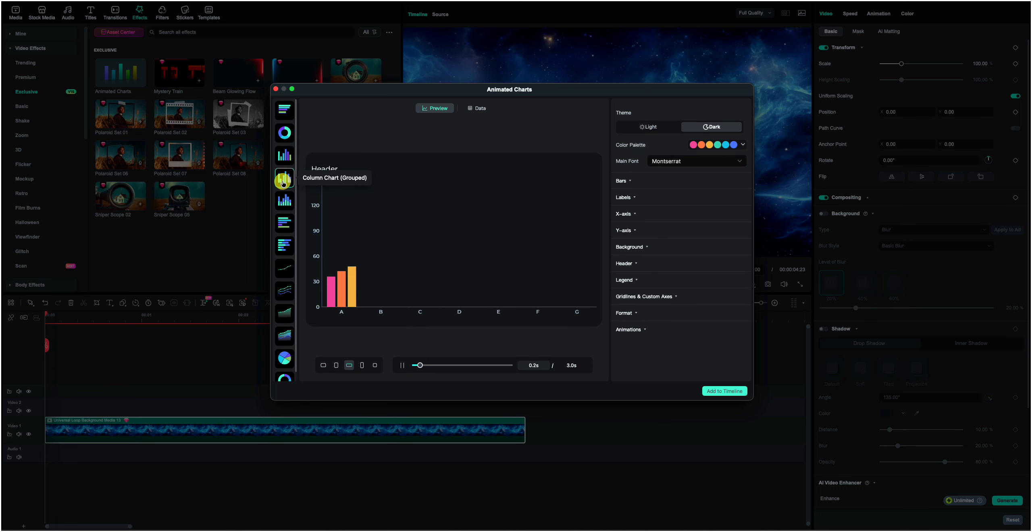
{"action": "left_click", "coordinate": [285, 201]}
{"action": "left_click", "coordinate": [285, 223]}
{"action": "left_click", "coordinate": [285, 245]}
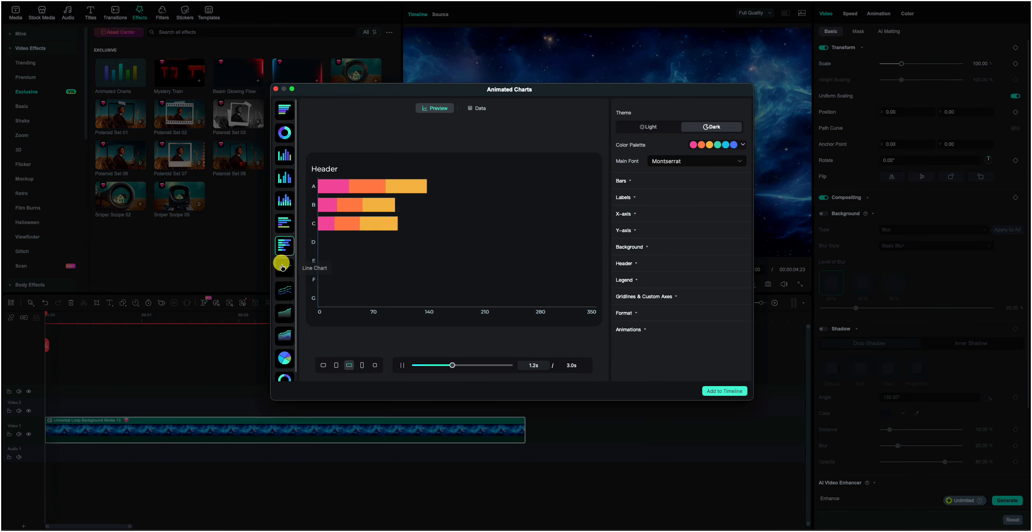
{"action": "left_click", "coordinate": [286, 292]}
{"action": "left_click", "coordinate": [285, 358]}
{"action": "left_click", "coordinate": [285, 377]}
- Preview the donut chart in the 9:16, square and landscape aspect ratios
{"action": "left_click", "coordinate": [362, 365]}
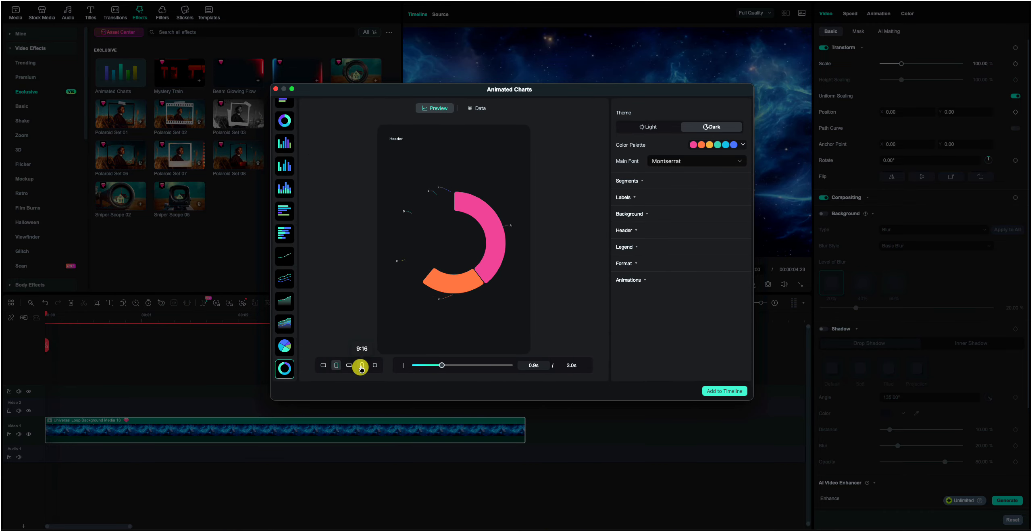
{"action": "left_click", "coordinate": [375, 366]}
{"action": "left_click", "coordinate": [327, 362]}
- Select the animated country bar chart with flags and switch it to the wider portrait aspect ratio
{"action": "scroll", "coordinate": [288, 136], "scroll_direction": "up", "scroll_amount": 1}
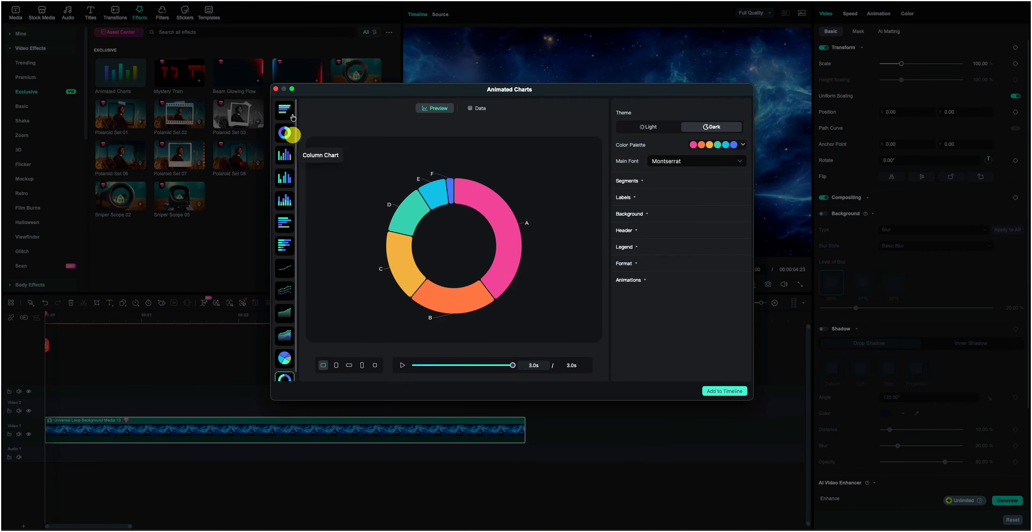
{"action": "left_click", "coordinate": [284, 110]}
{"action": "left_click", "coordinate": [362, 365]}
{"action": "left_click", "coordinate": [336, 365]}
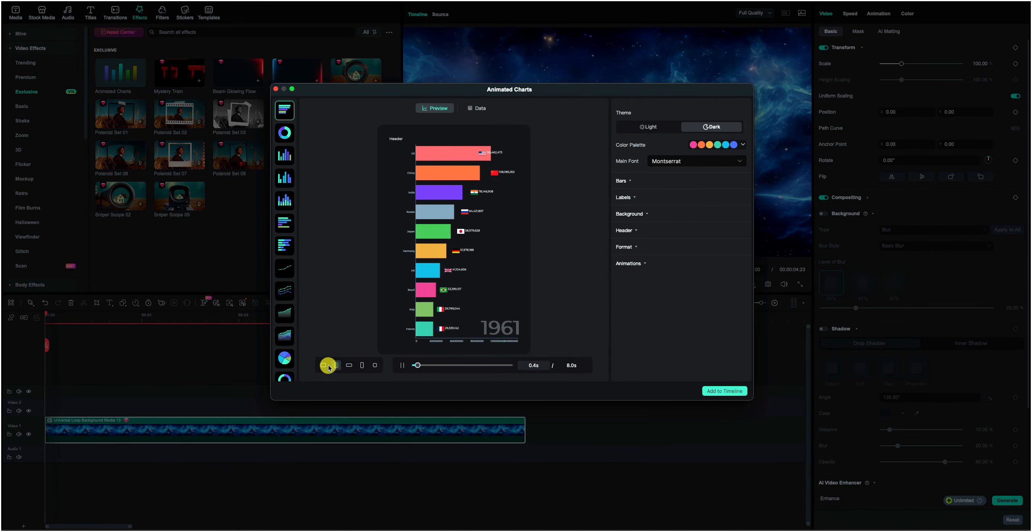
- Set the country bar chart to the wide landscape aspect ratio and open its data table
{"action": "left_click", "coordinate": [349, 365]}
{"action": "left_click", "coordinate": [479, 108]}
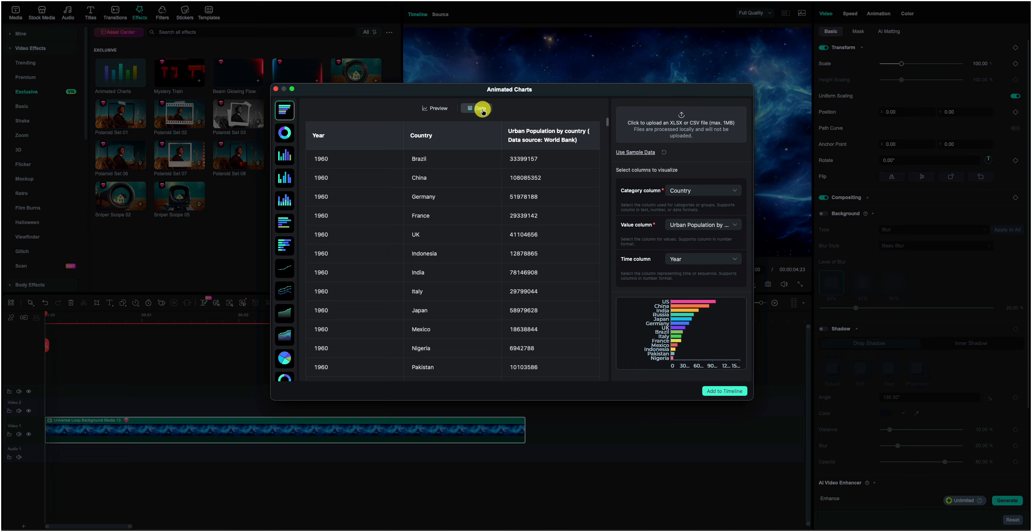
- Examine the editable data cells and the category column choices, and return to the chart preview
{"action": "double_click", "coordinate": [326, 160]}
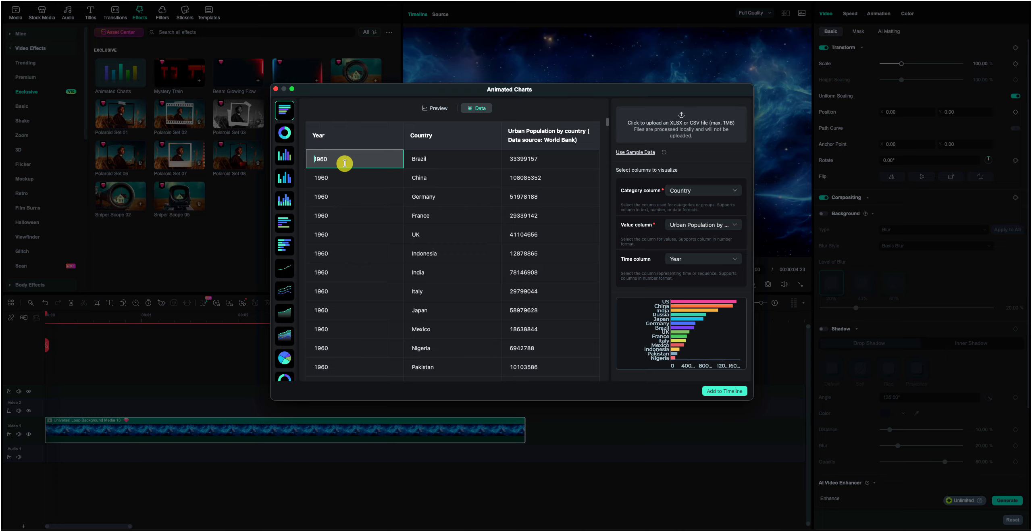
{"action": "type", "text": "g"}
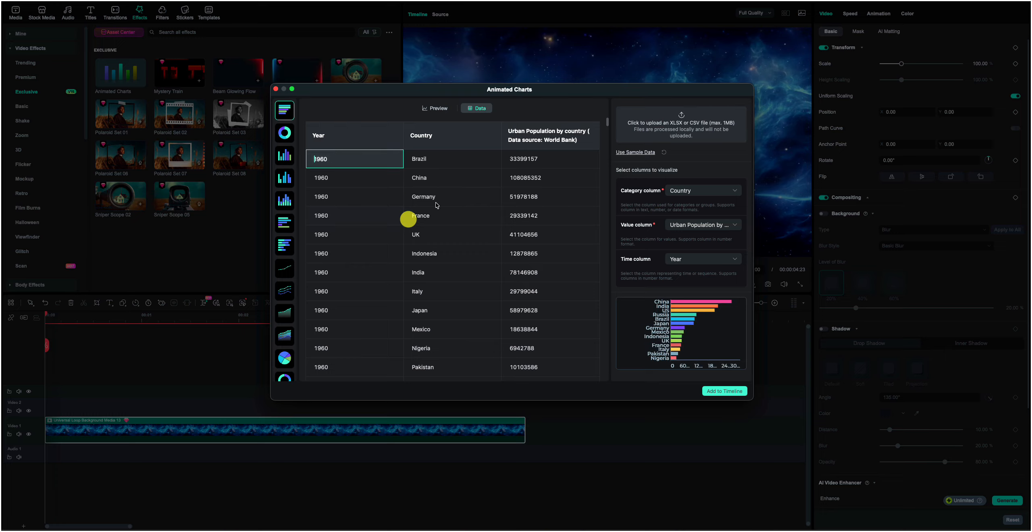
{"action": "left_click", "coordinate": [426, 160]}
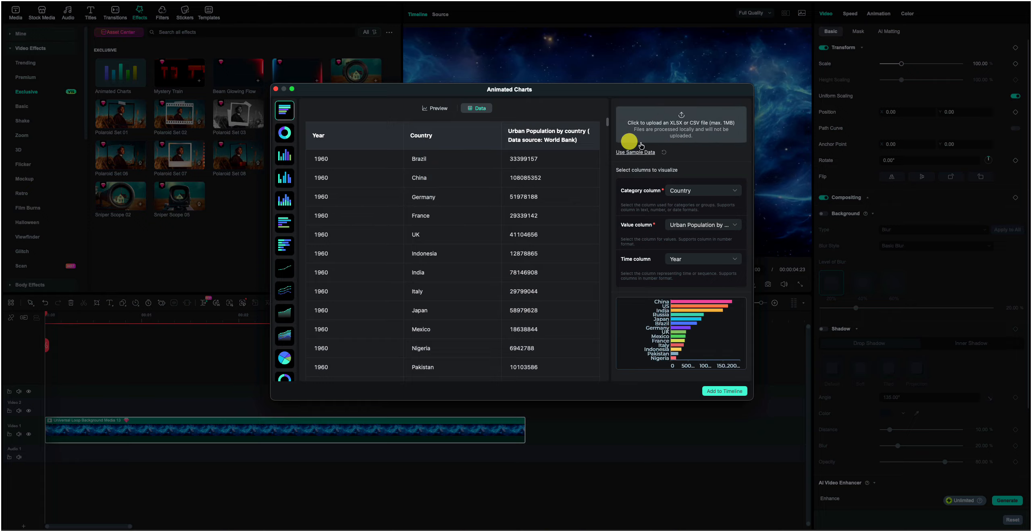
{"action": "left_click", "coordinate": [690, 193]}
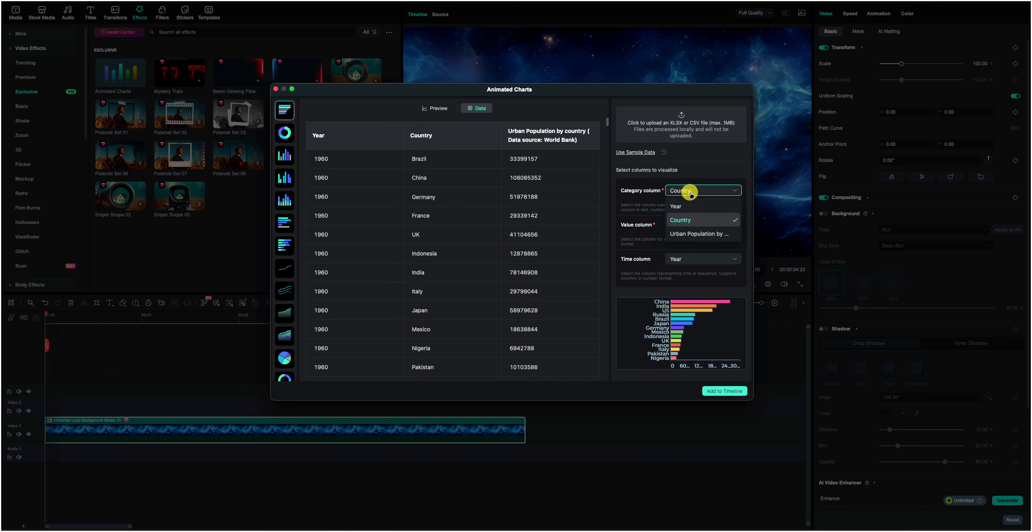
{"action": "left_click", "coordinate": [693, 192]}
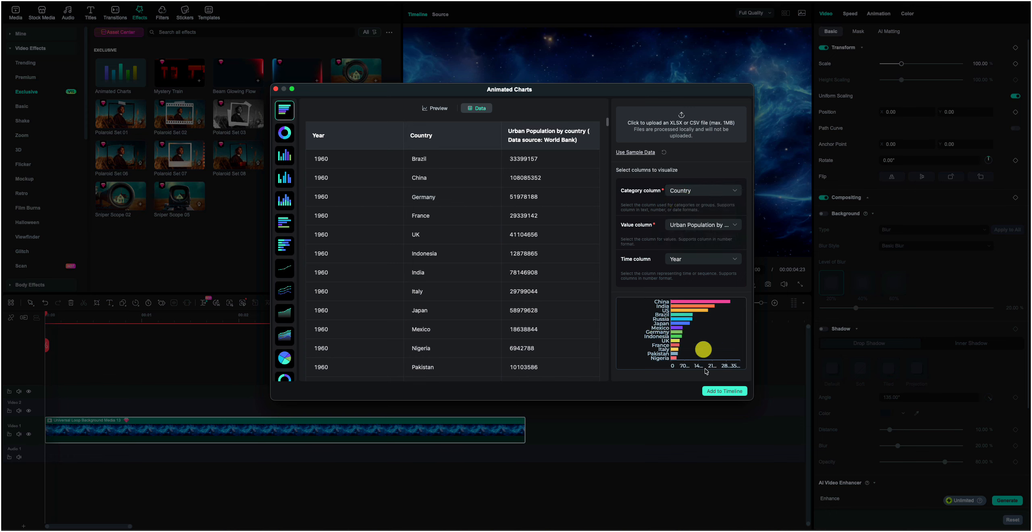
{"action": "left_click", "coordinate": [431, 108]}
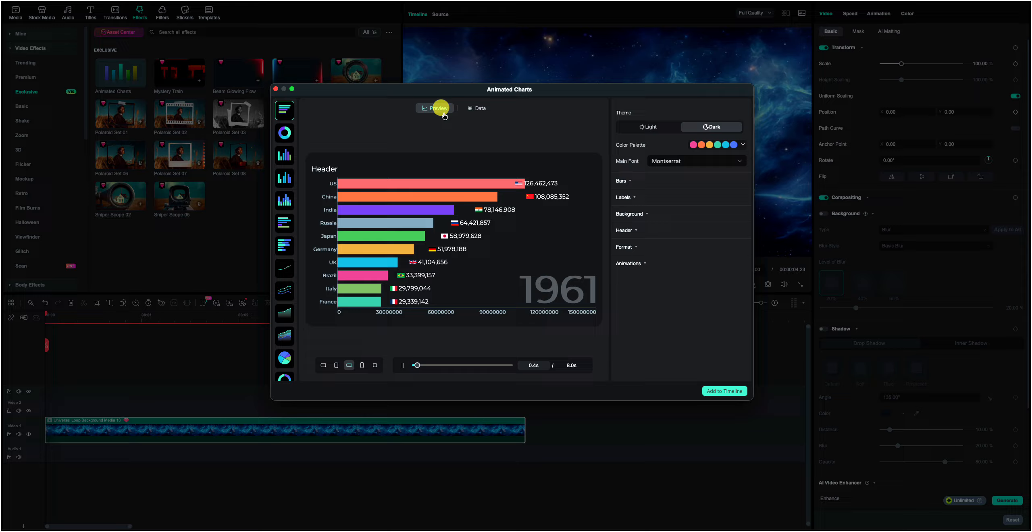
- Try the Light theme on the chart and restore the Dark theme
{"action": "left_click", "coordinate": [684, 162]}
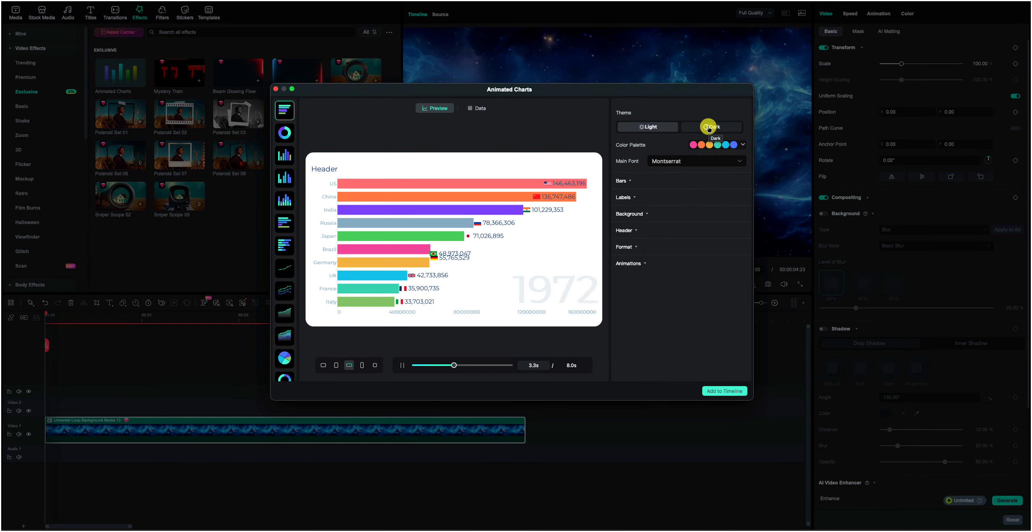
{"action": "left_click", "coordinate": [709, 128]}
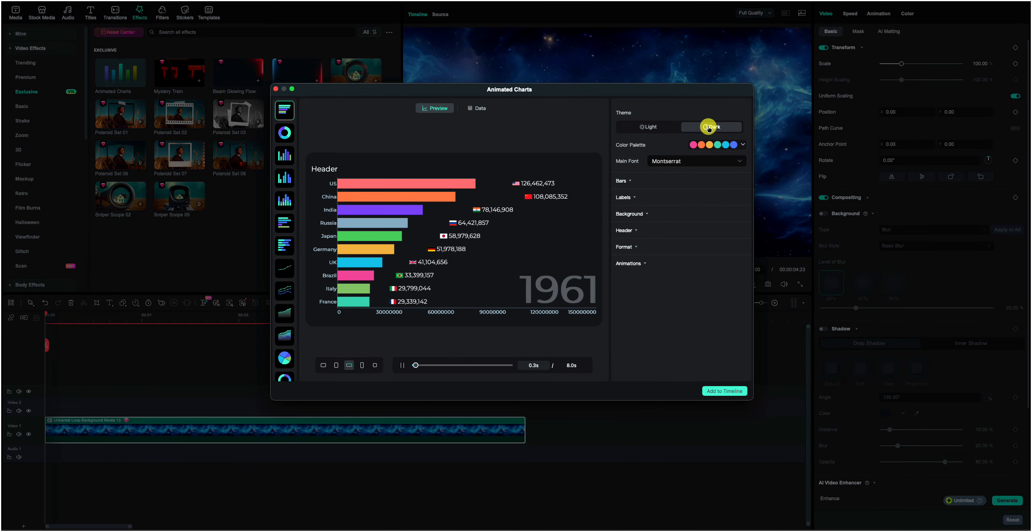
- Review the chart's animation, number format, header and background settings, trying out different canvas background opacities
{"action": "left_click", "coordinate": [631, 264]}
{"action": "left_click", "coordinate": [629, 248]}
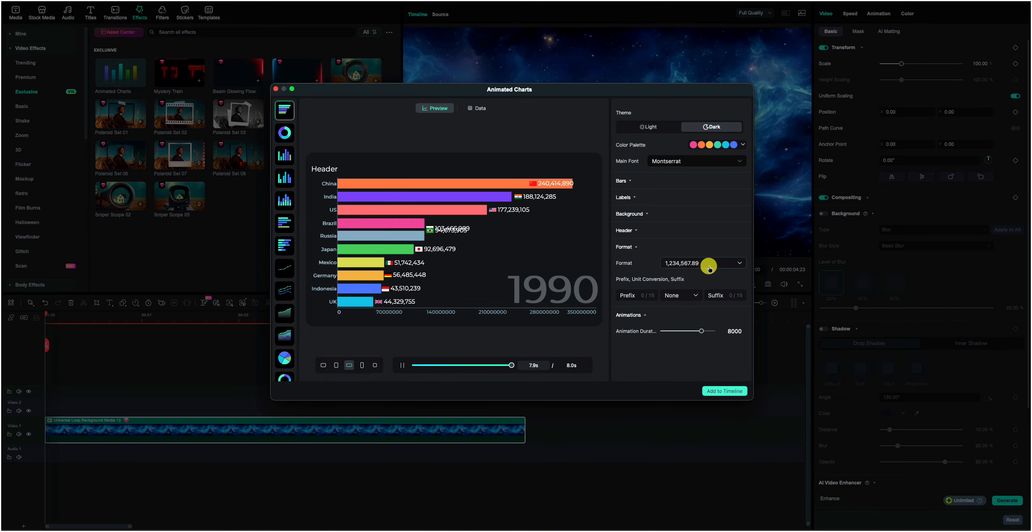
{"action": "left_click", "coordinate": [629, 231]}
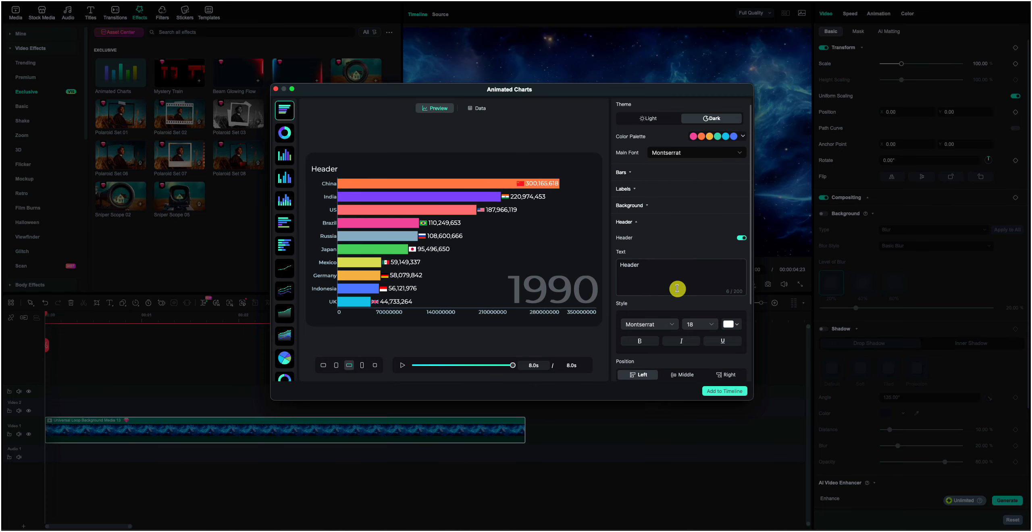
{"action": "left_click", "coordinate": [629, 214]}
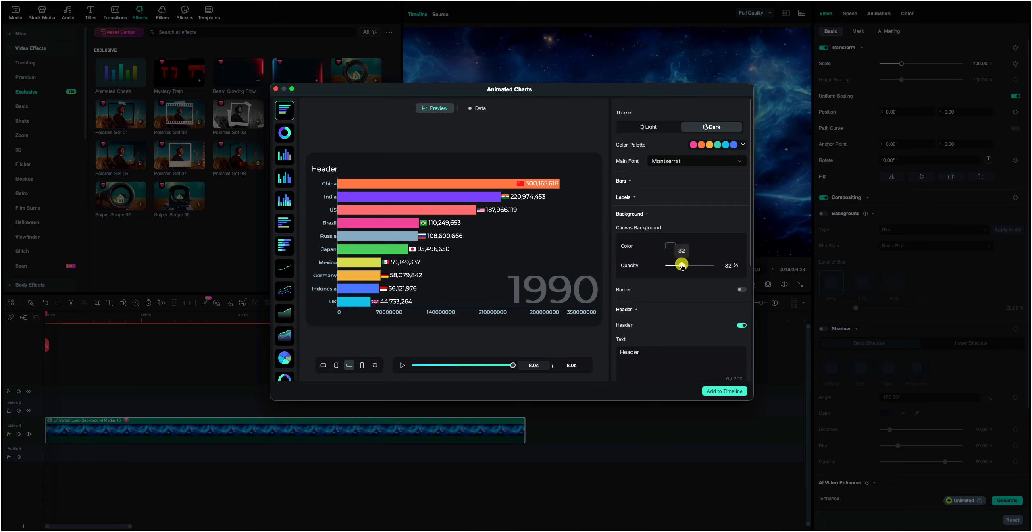
{"action": "left_click_drag", "start_coordinate": [681, 266], "coordinate": [714, 263]}
- Try the Right position for the data point labels, restore Outside, and look through the other label settings
{"action": "left_click", "coordinate": [624, 198]}
{"action": "left_click", "coordinate": [681, 250]}
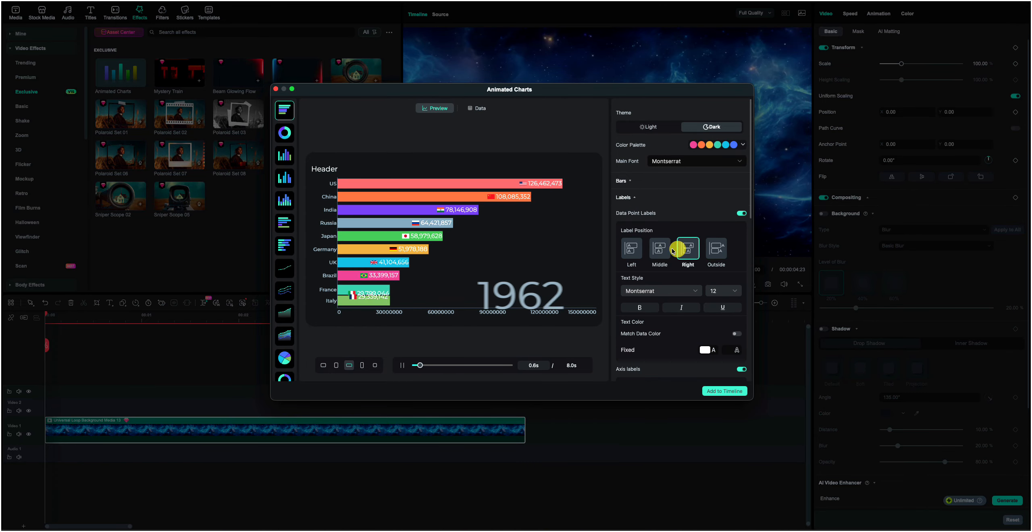
{"action": "left_click", "coordinate": [716, 248]}
{"action": "scroll", "coordinate": [702, 258], "scroll_direction": "down", "scroll_amount": 2}
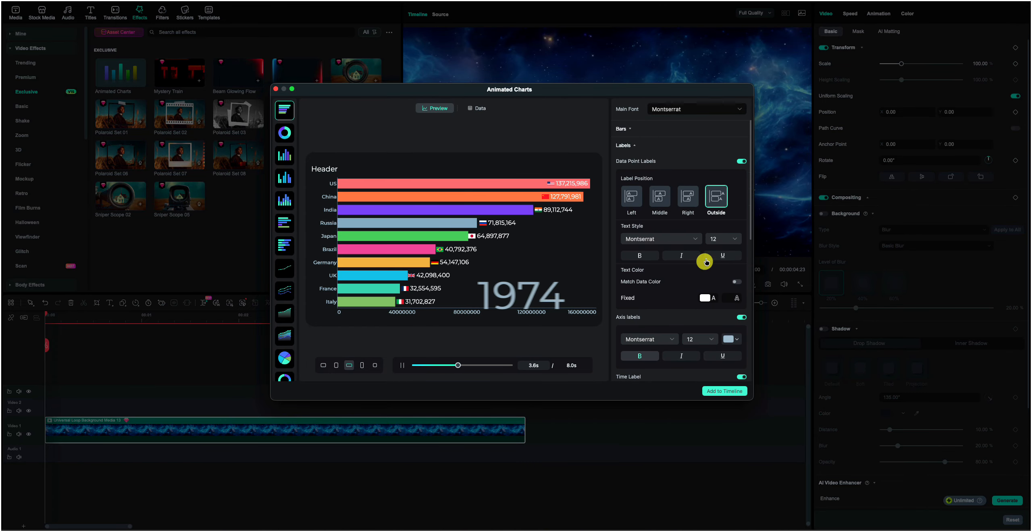
{"action": "left_click", "coordinate": [743, 162]}
{"action": "scroll", "coordinate": [738, 193], "scroll_direction": "up", "scroll_amount": 2}
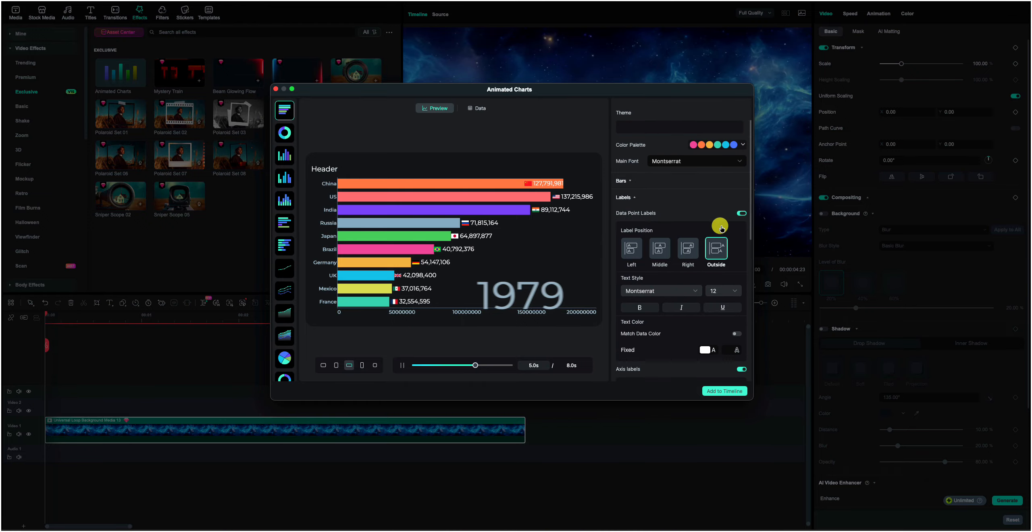
{"action": "scroll", "coordinate": [701, 383], "scroll_direction": "down", "scroll_amount": 3}
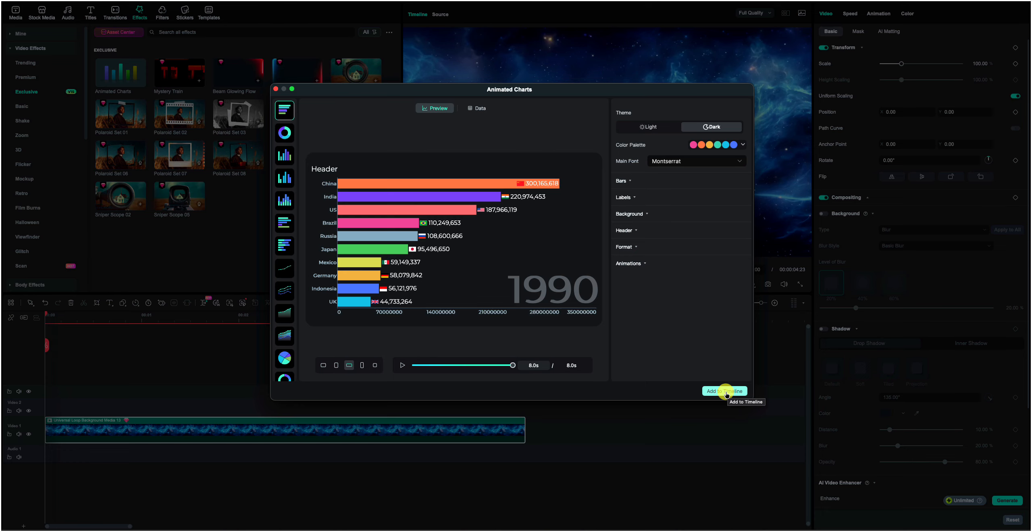
- Add the animated bar chart to the timeline and scale it to 74% over the space background
{"action": "left_click", "coordinate": [709, 392]}
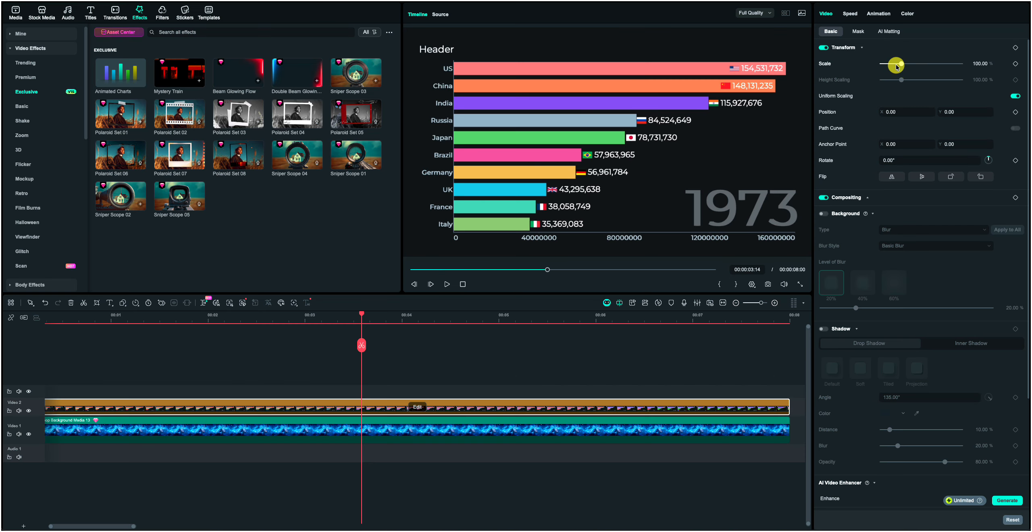
{"action": "left_click", "coordinate": [897, 67]}
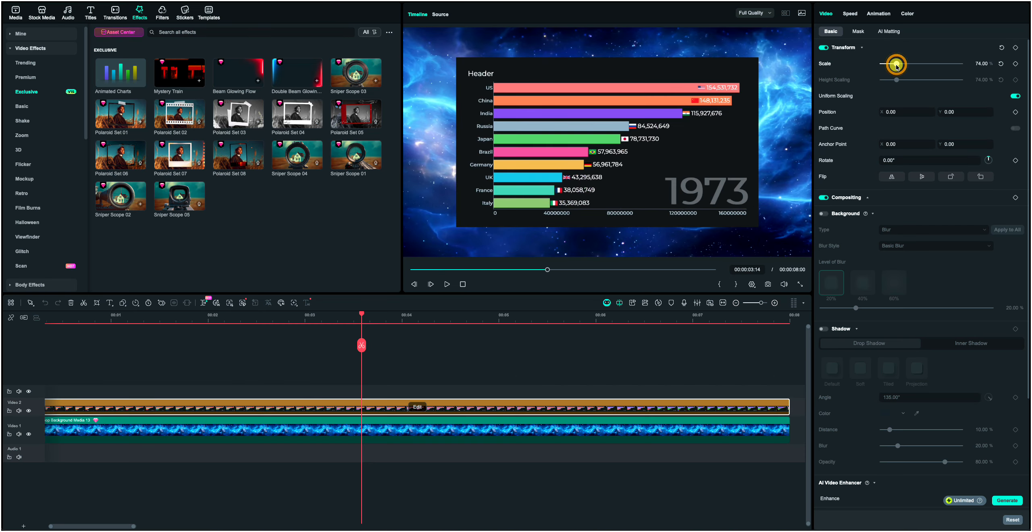
- Play back the bordered animated chart over the space background
{"action": "left_click", "coordinate": [451, 286]}
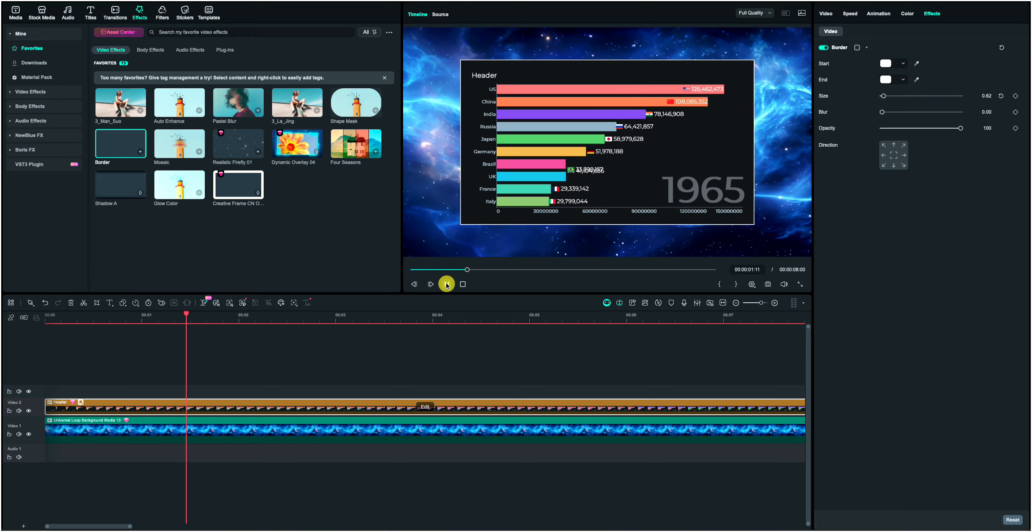
{"action": "left_click", "coordinate": [446, 285]}
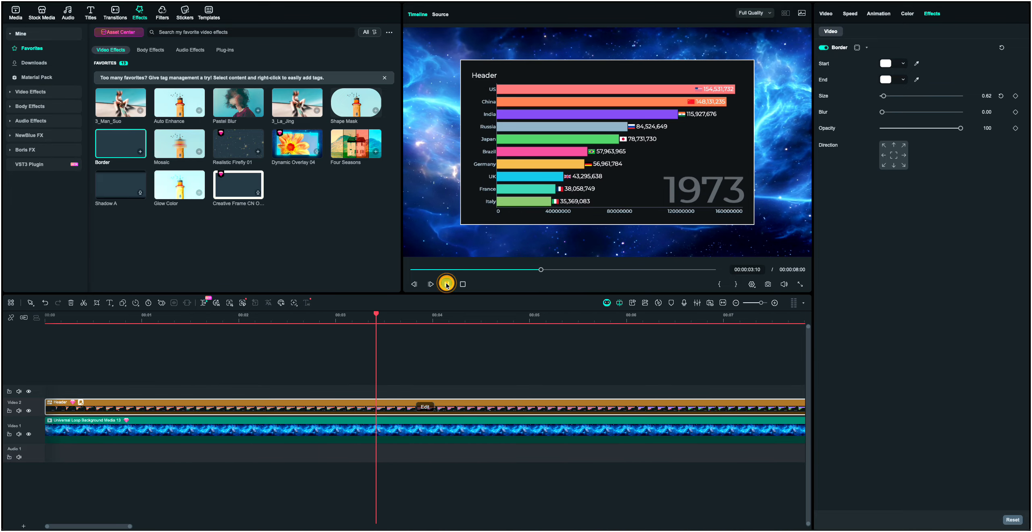